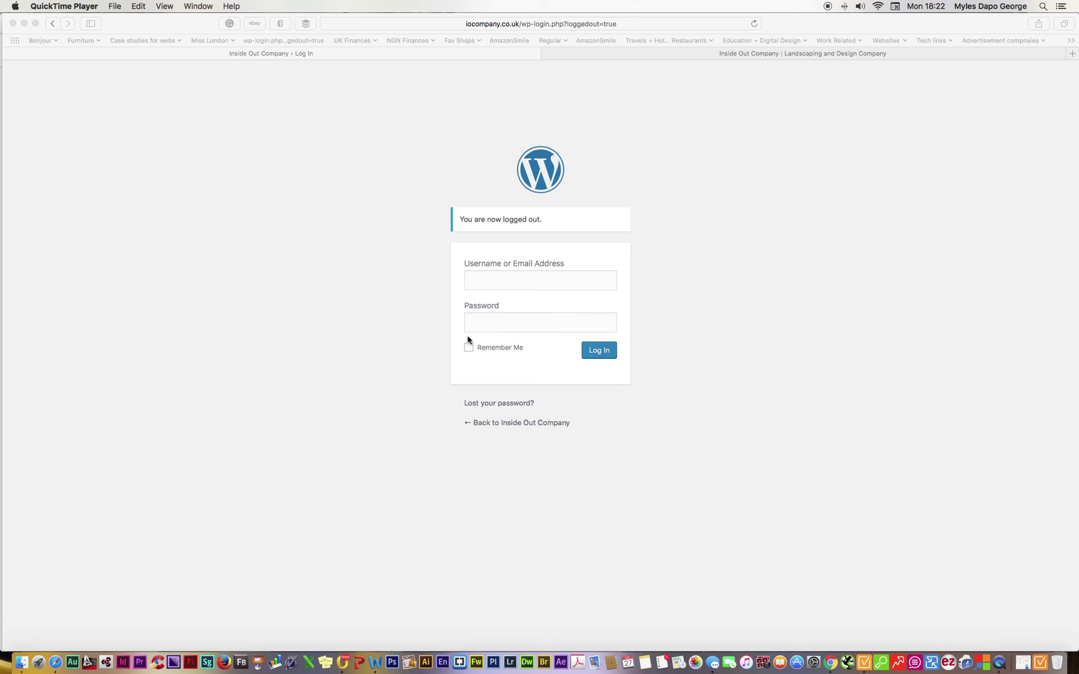
- Fill the Inside Out Company WordPress login with Safari's saved username and password
{"action": "left_click", "coordinate": [523, 284]}
{"action": "left_click", "coordinate": [523, 284]}
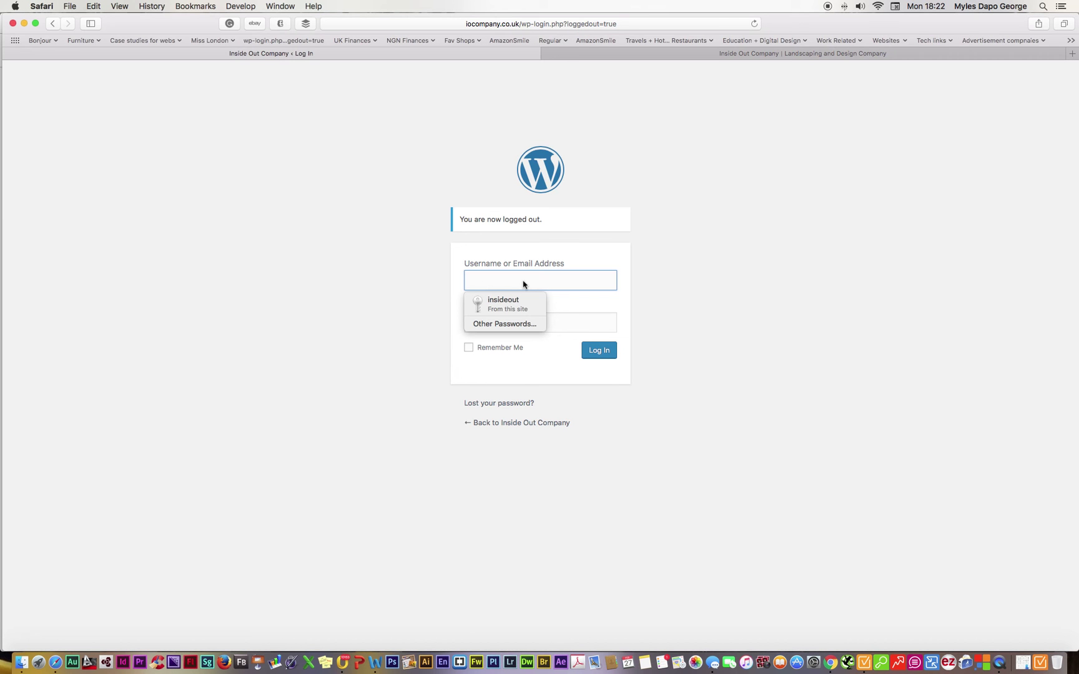
{"action": "left_click", "coordinate": [513, 304]}
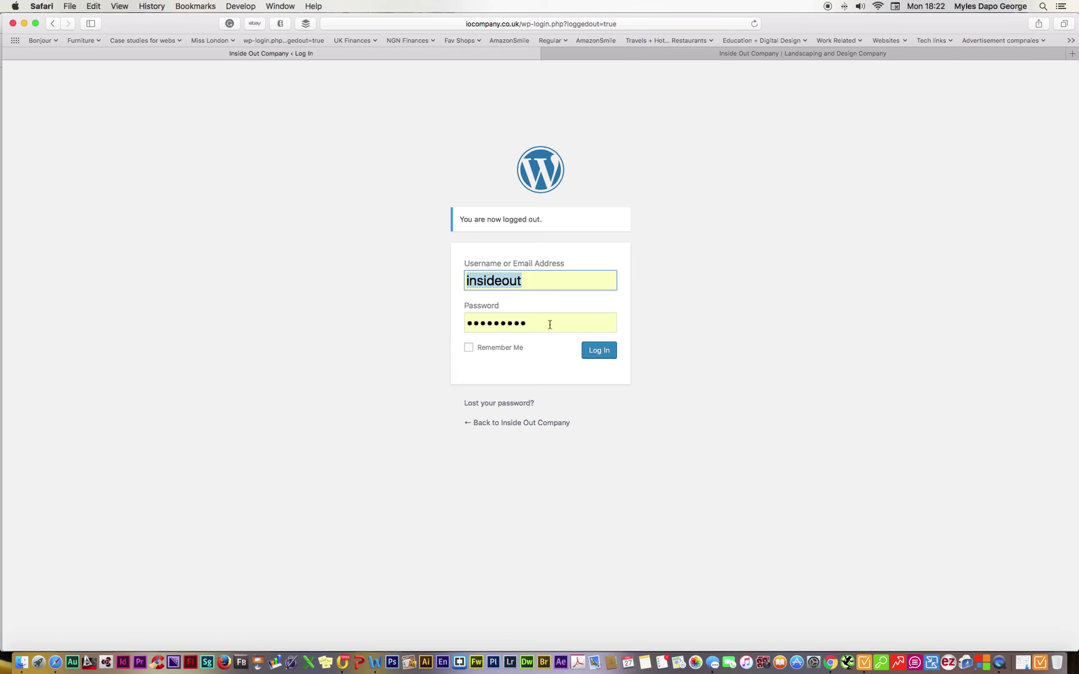
- Log in, open the blank Appearance Themes page, then switch to the live website tab
{"action": "left_click", "coordinate": [598, 354]}
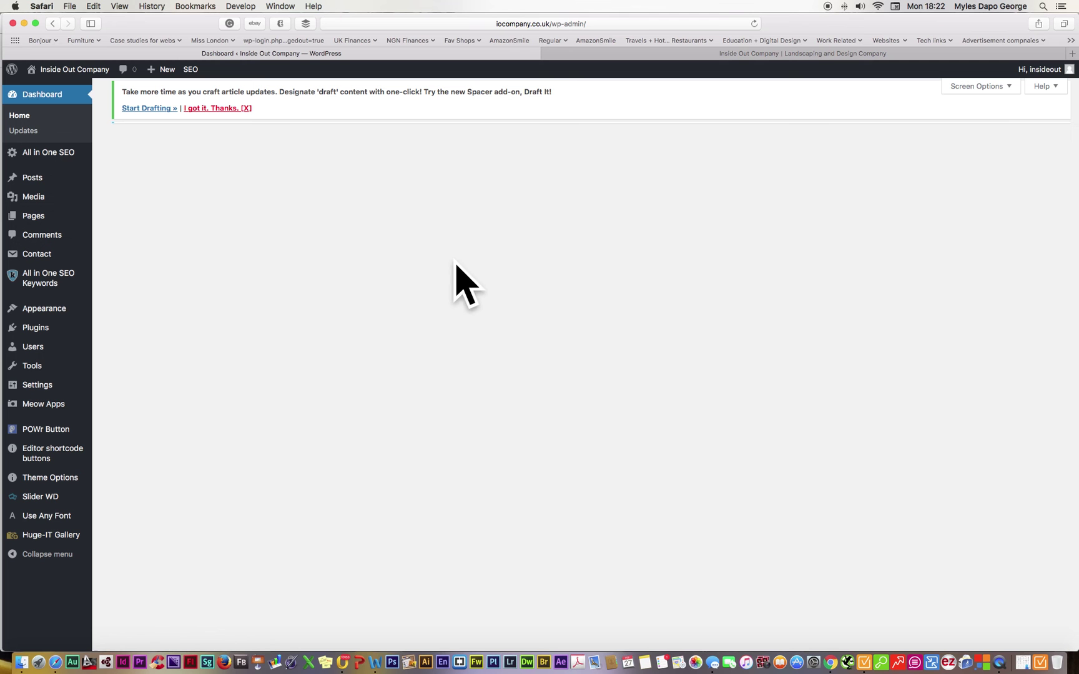
{"action": "left_click", "coordinate": [50, 315]}
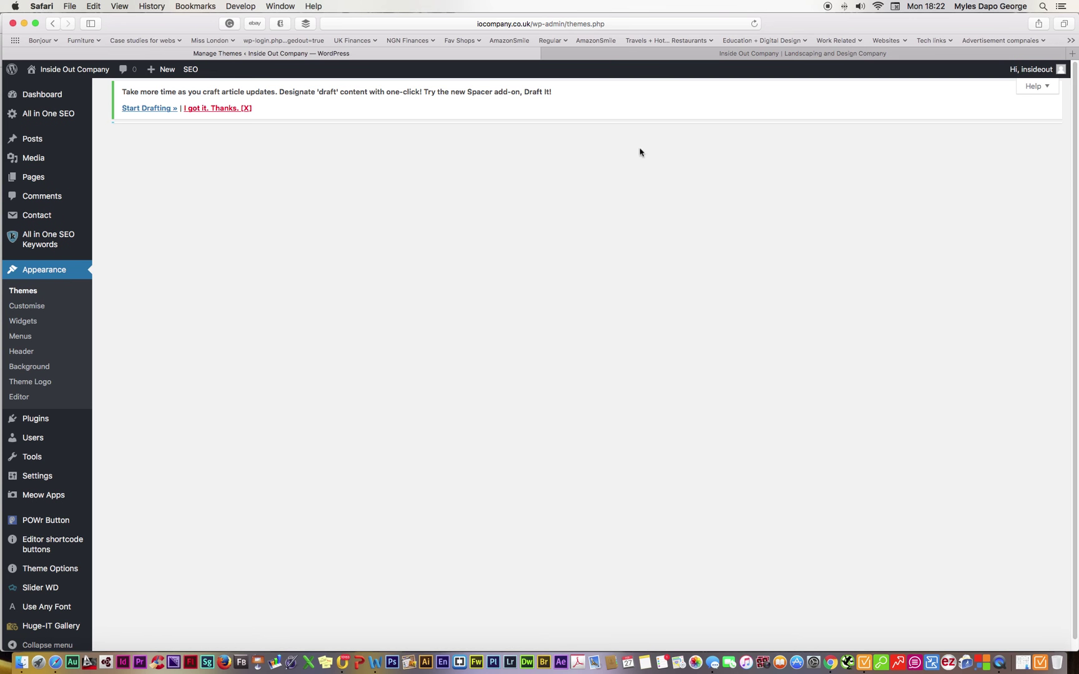
{"action": "left_click", "coordinate": [658, 55]}
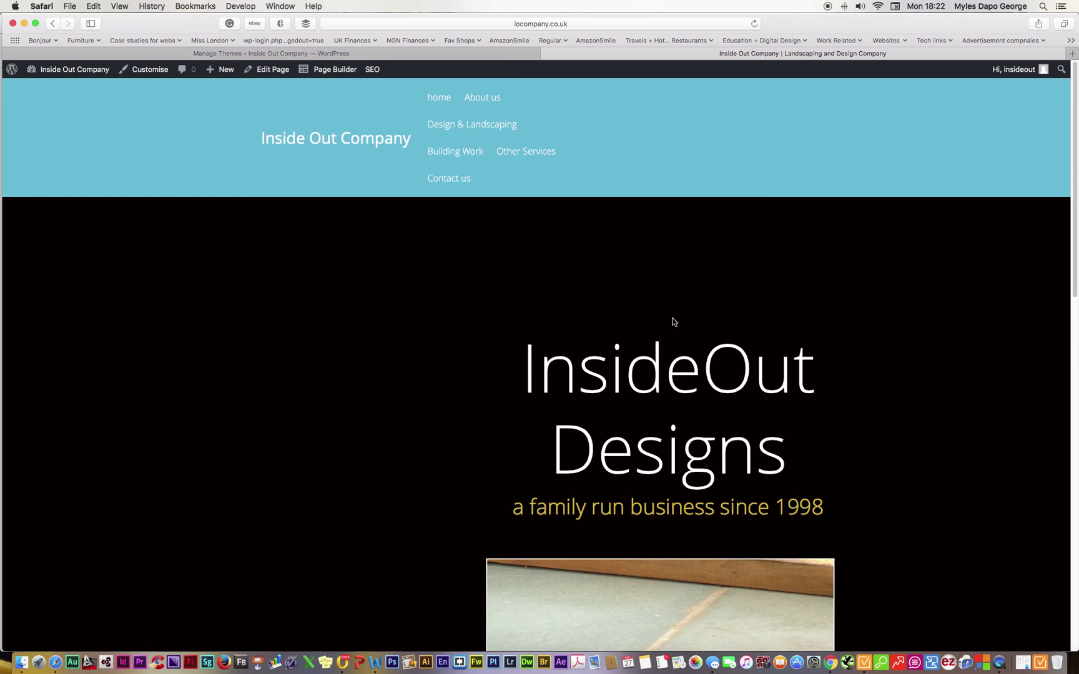
- Go to uk2.net/ in the current tab
{"action": "left_click", "coordinate": [589, 24]}
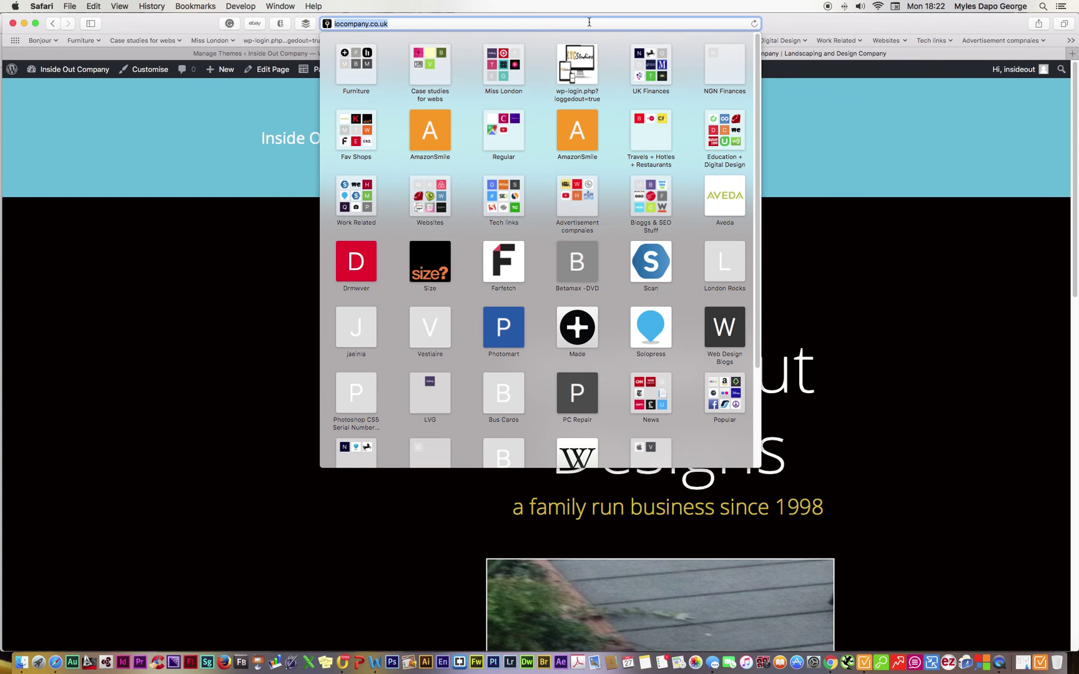
{"action": "type", "text": "u"}
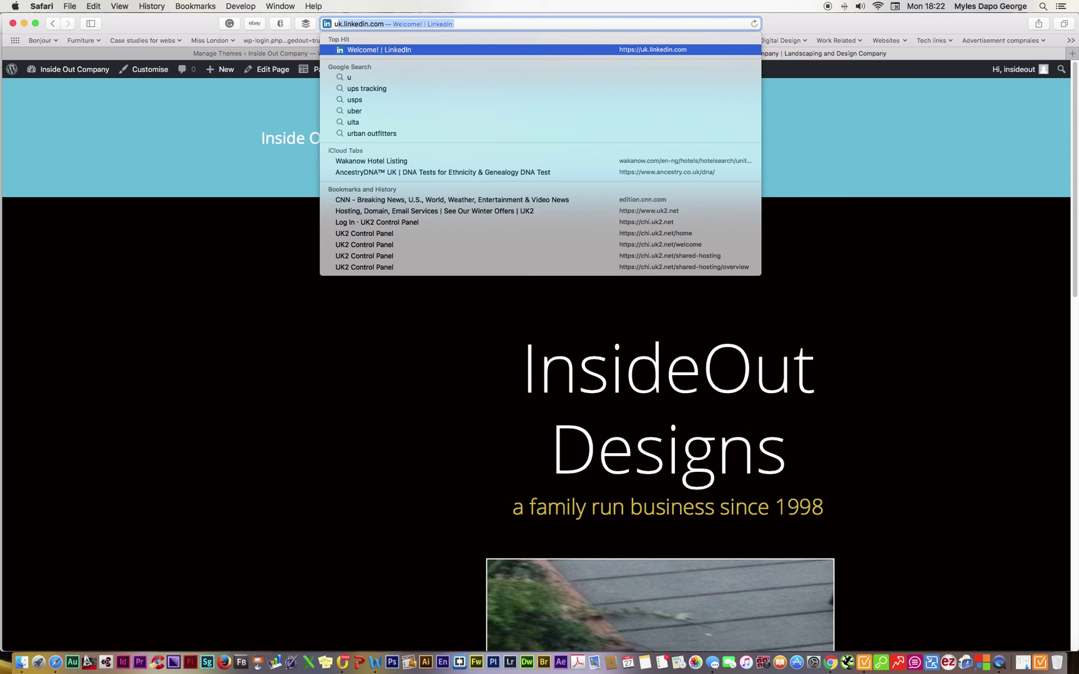
{"action": "type", "text": "k2.net/"}
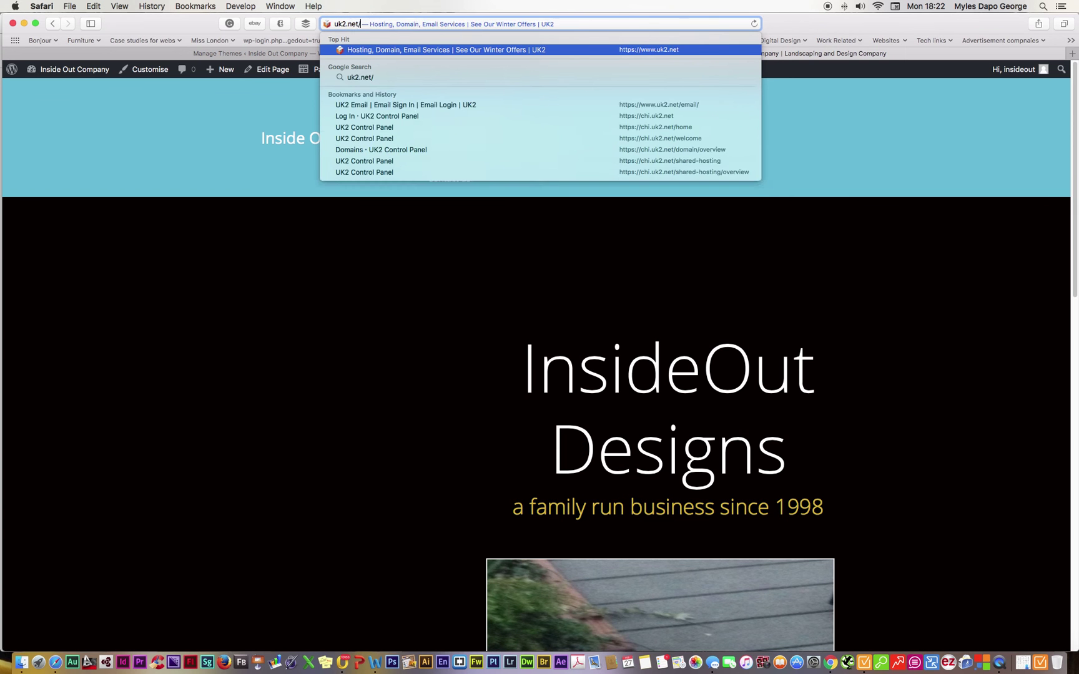
{"action": "key", "text": "Return"}
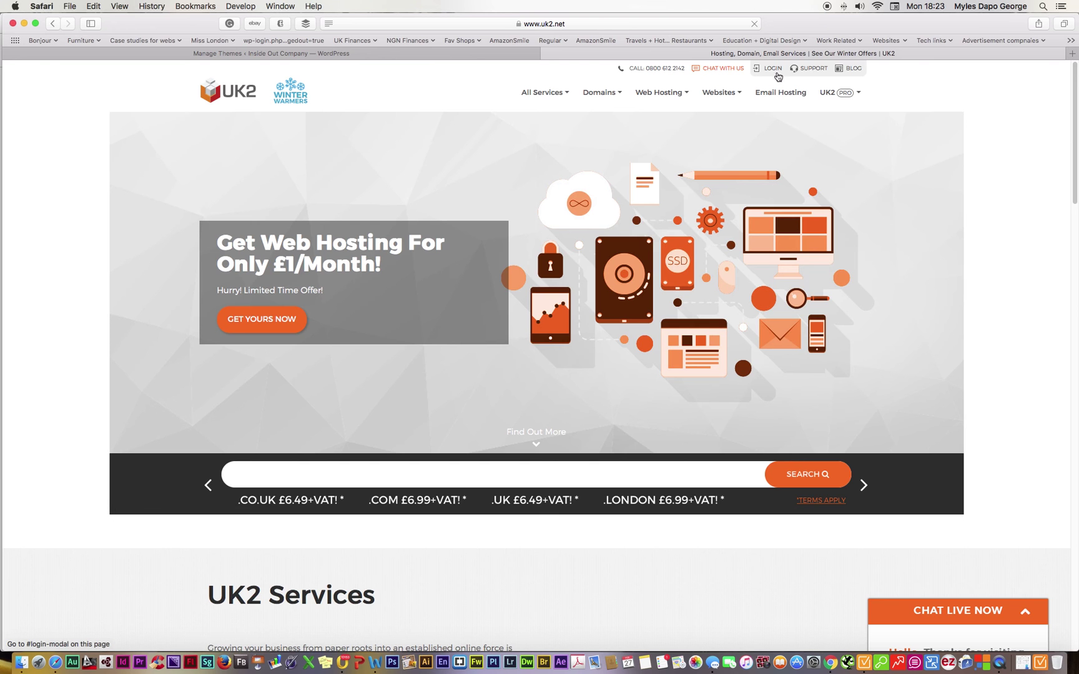
- Log in to the UK2 control panel from the LOGIN menu
{"action": "left_click", "coordinate": [778, 74]}
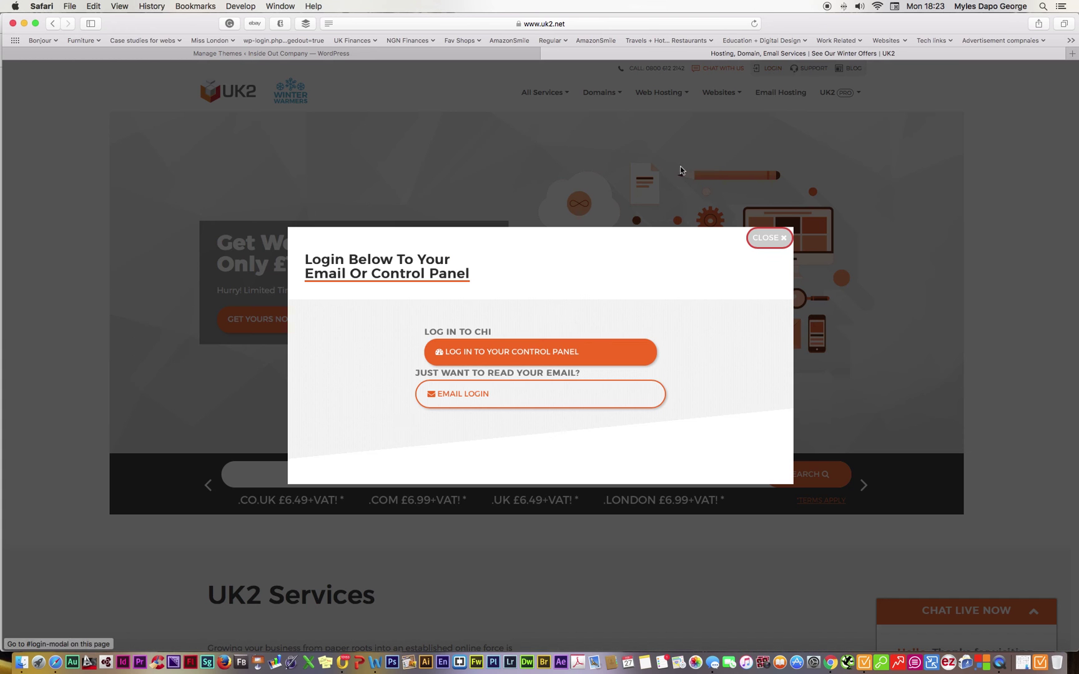
{"action": "left_click", "coordinate": [578, 342]}
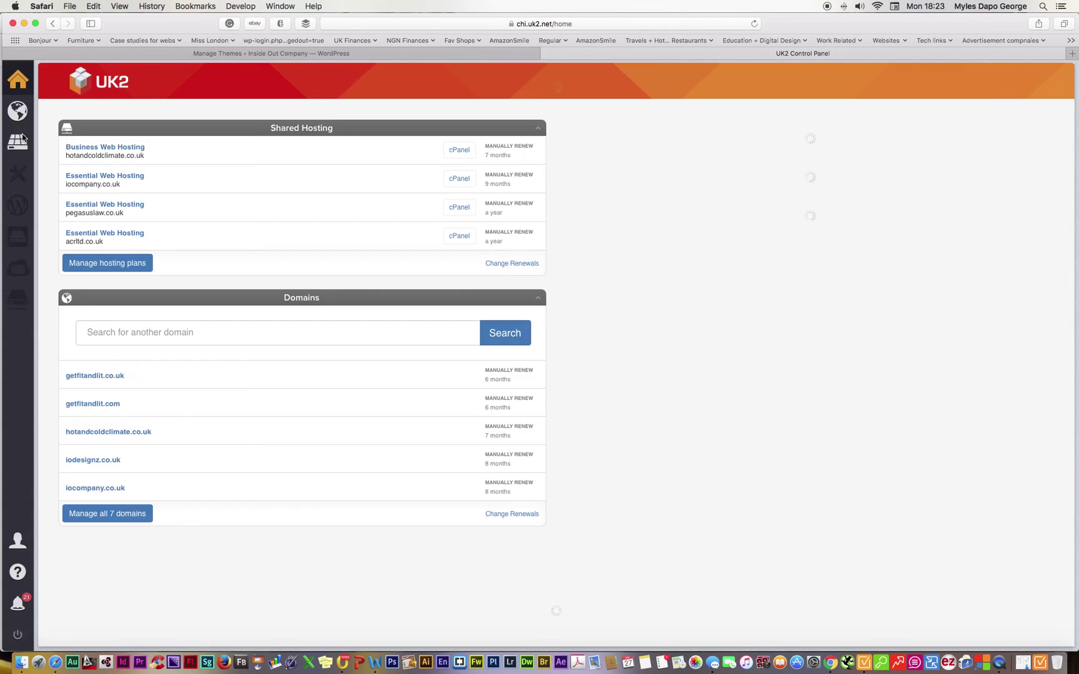
- Open the iocompany.co.uk hosting details and launch its cPanel File Manager
{"action": "left_click", "coordinate": [19, 143]}
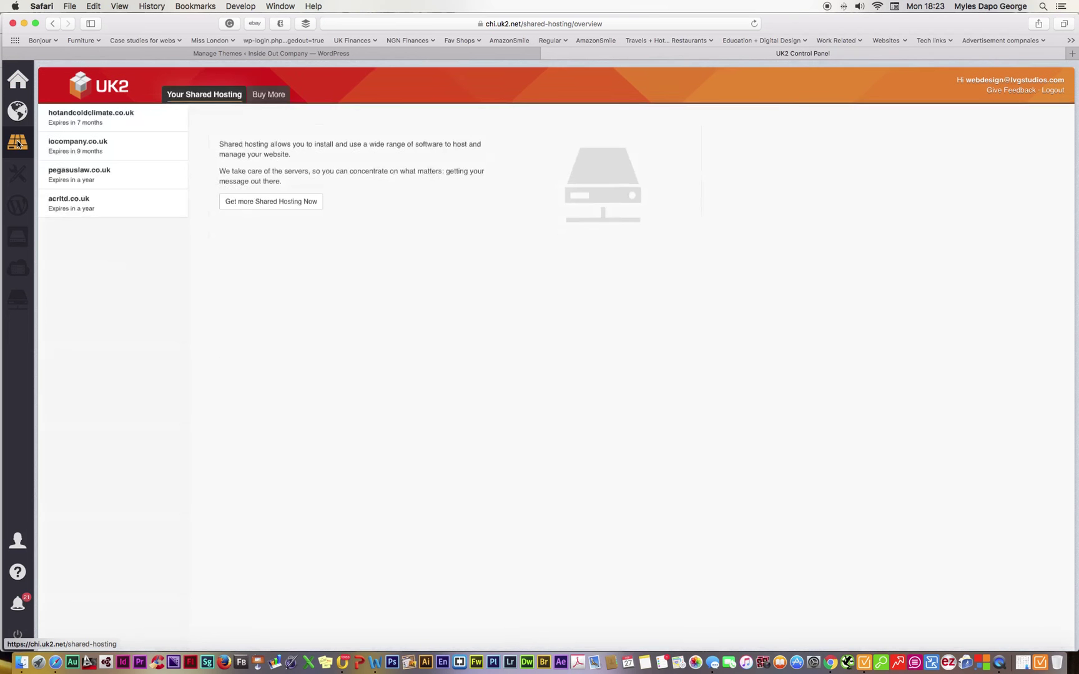
{"action": "left_click", "coordinate": [81, 148]}
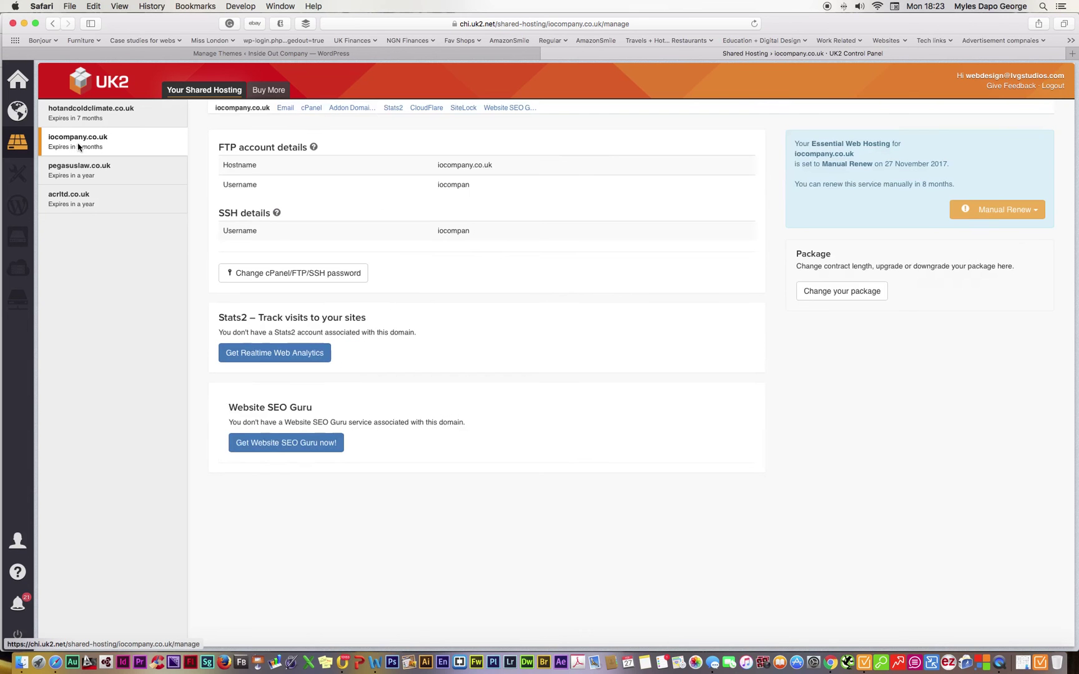
{"action": "left_click", "coordinate": [312, 109]}
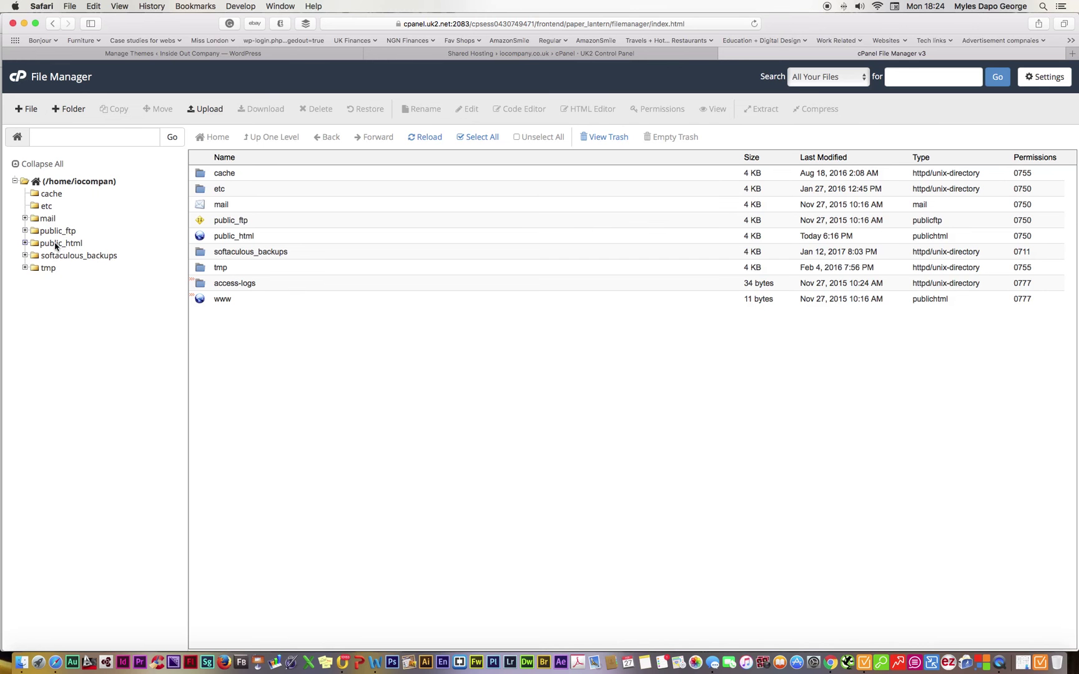
- Navigate the folder tree to public_html/wp-content/themes
{"action": "left_click", "coordinate": [55, 243]}
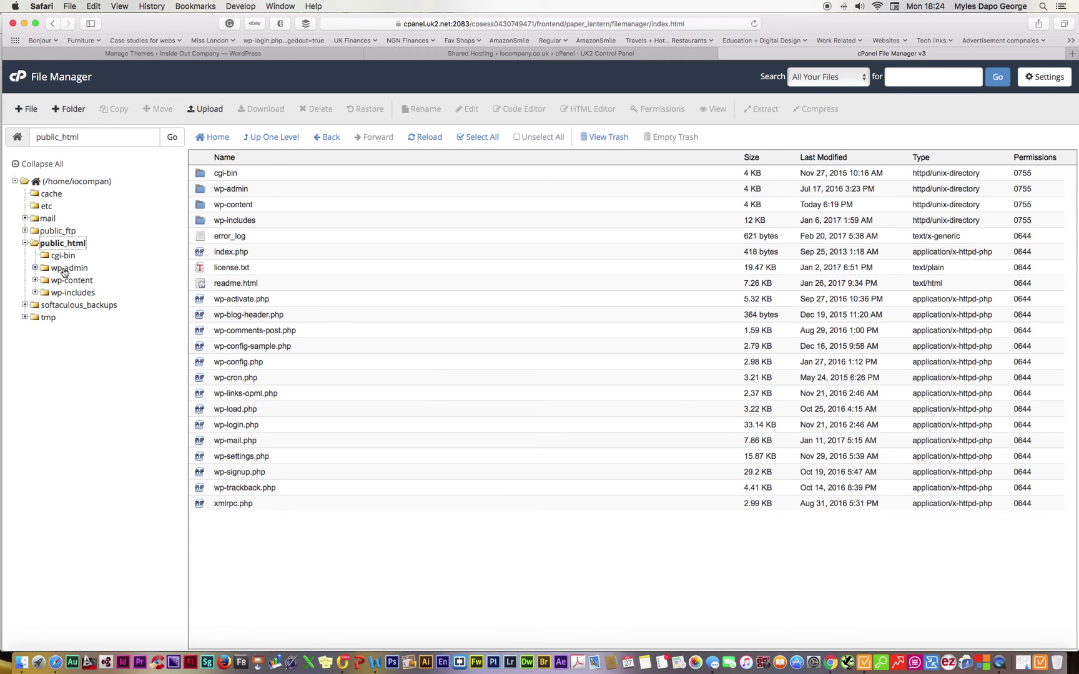
{"action": "left_click", "coordinate": [64, 270]}
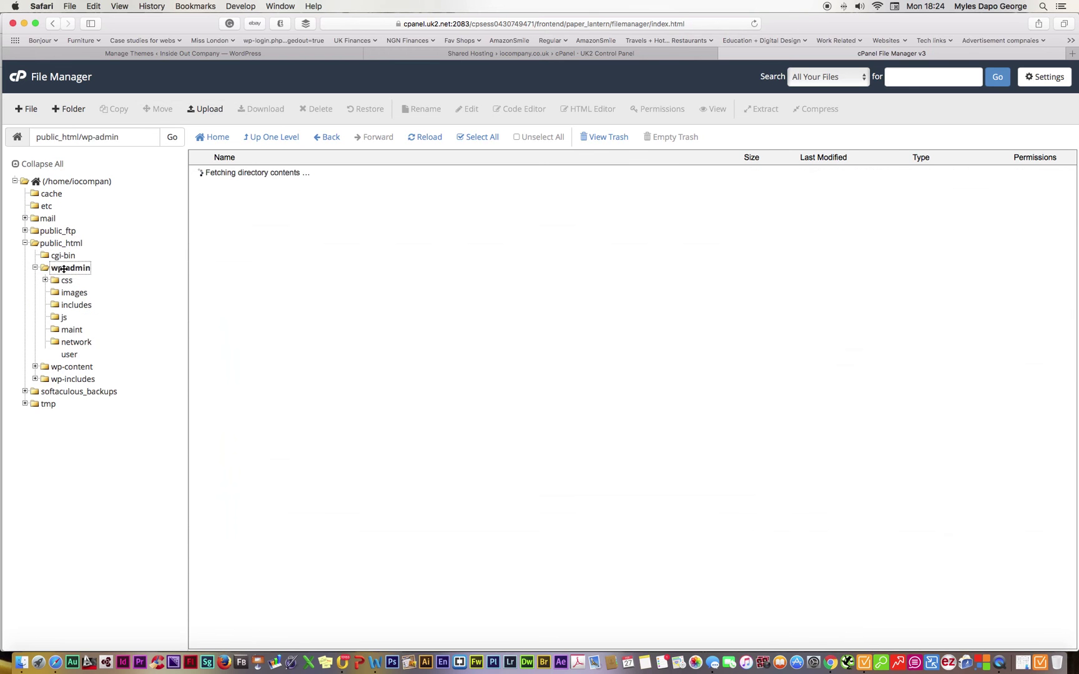
{"action": "left_click", "coordinate": [64, 270]}
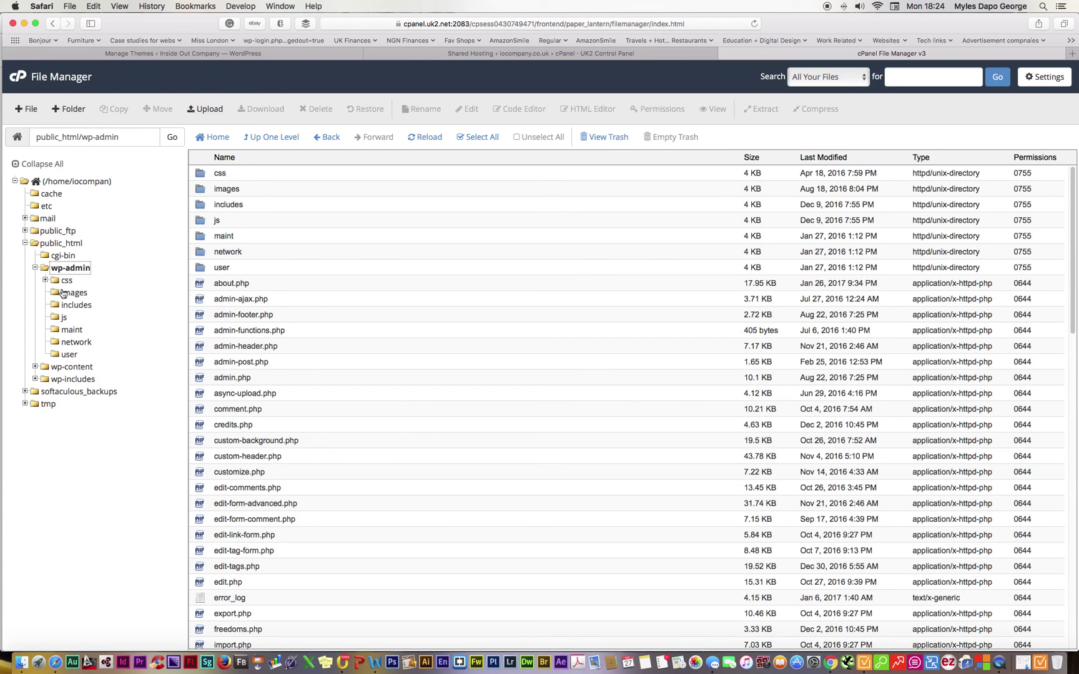
{"action": "left_click", "coordinate": [69, 366]}
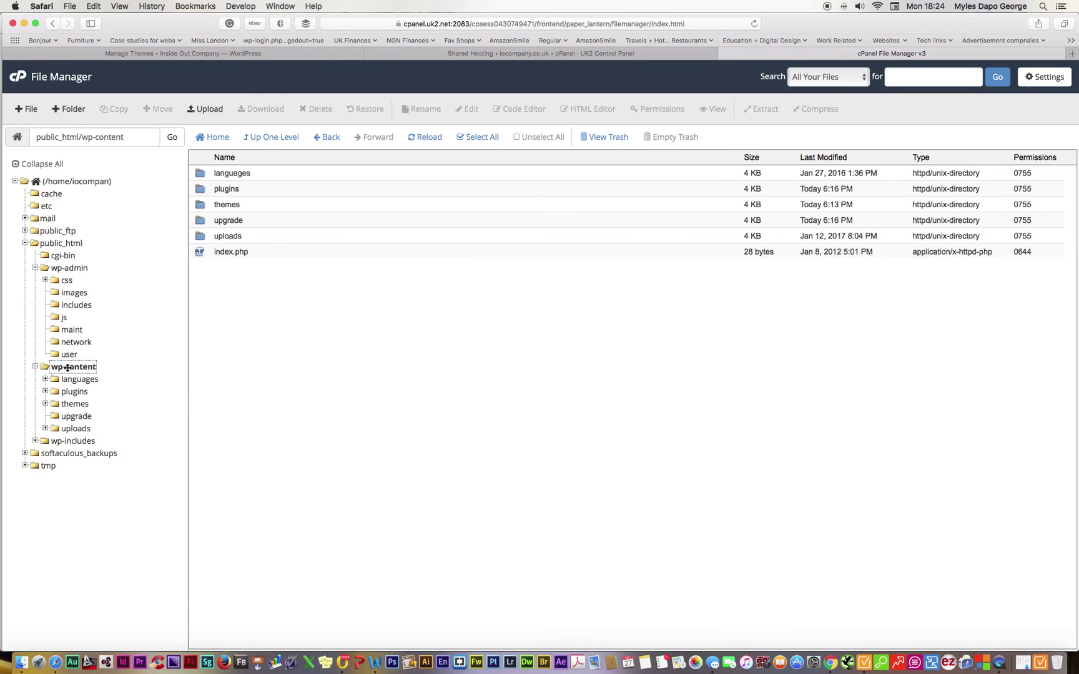
{"action": "left_click", "coordinate": [73, 405]}
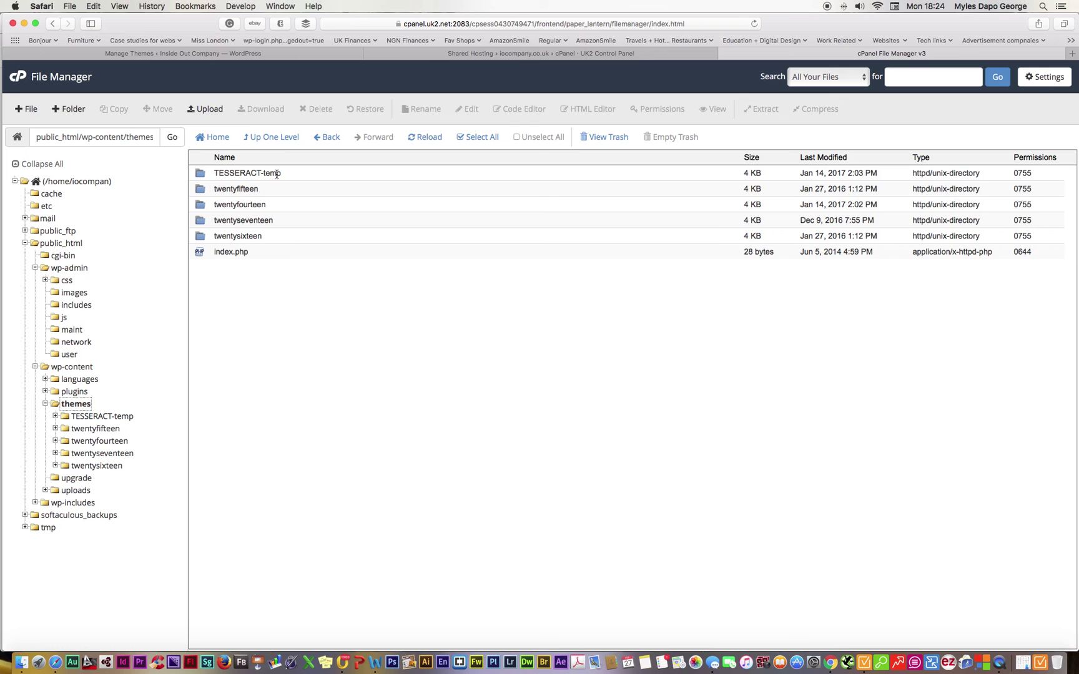
- Rename the TESSERACT-temp folder to TESSERACT and reload the File Manager page
{"action": "left_click", "coordinate": [276, 174]}
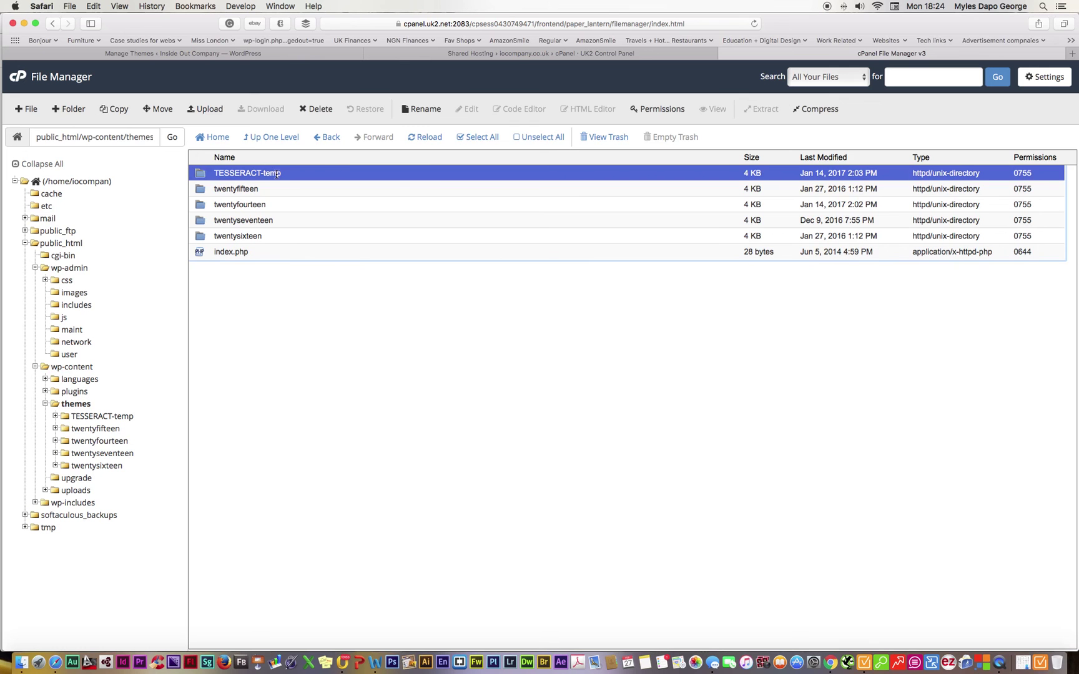
{"action": "left_click", "coordinate": [416, 110]}
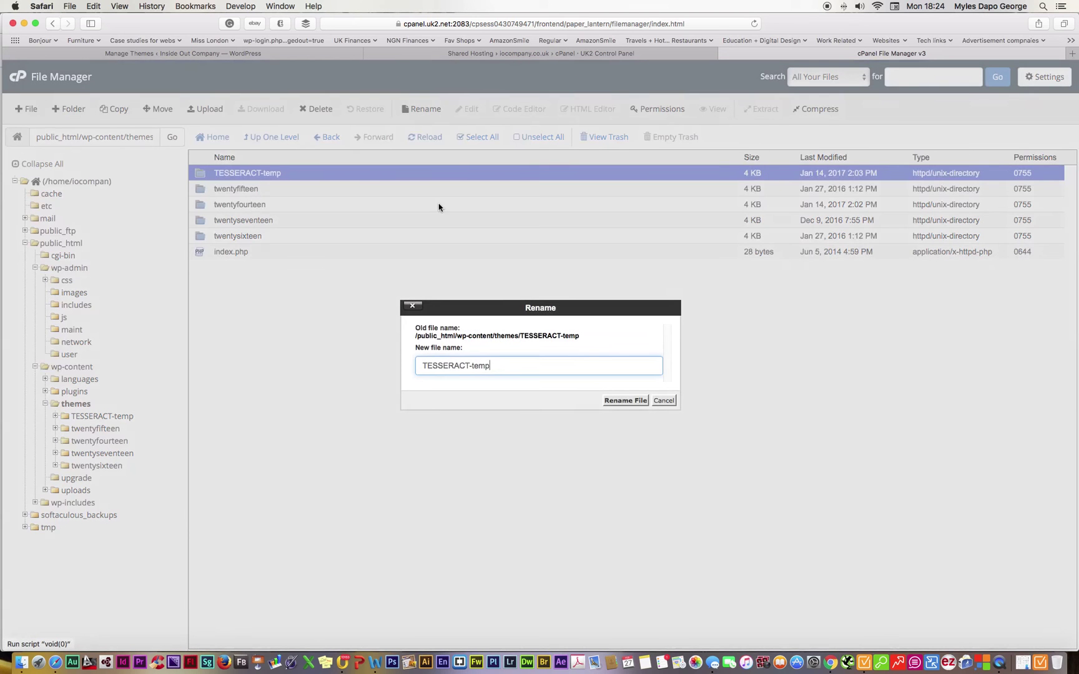
{"action": "key", "text": "BackSpace"}
{"action": "key", "text": "BackSpace"}
{"action": "key", "text": "BackSpace"}
{"action": "key", "text": "BackSpace"}
{"action": "key", "text": "BackSpace"}
{"action": "left_click", "coordinate": [631, 401]}
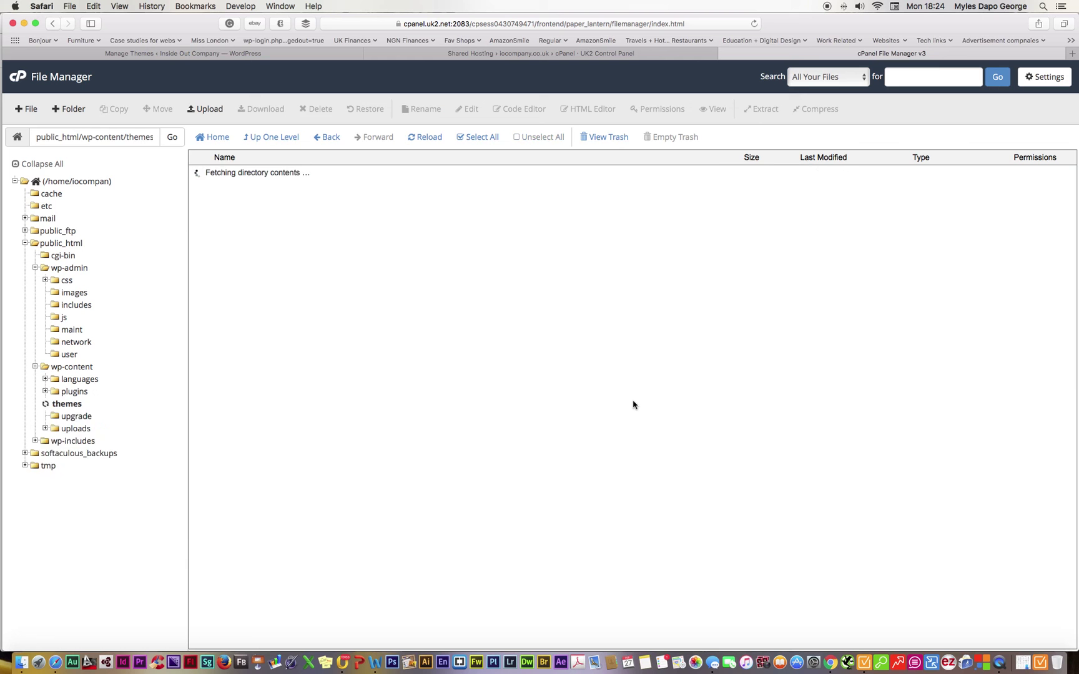
{"action": "left_click", "coordinate": [753, 25]}
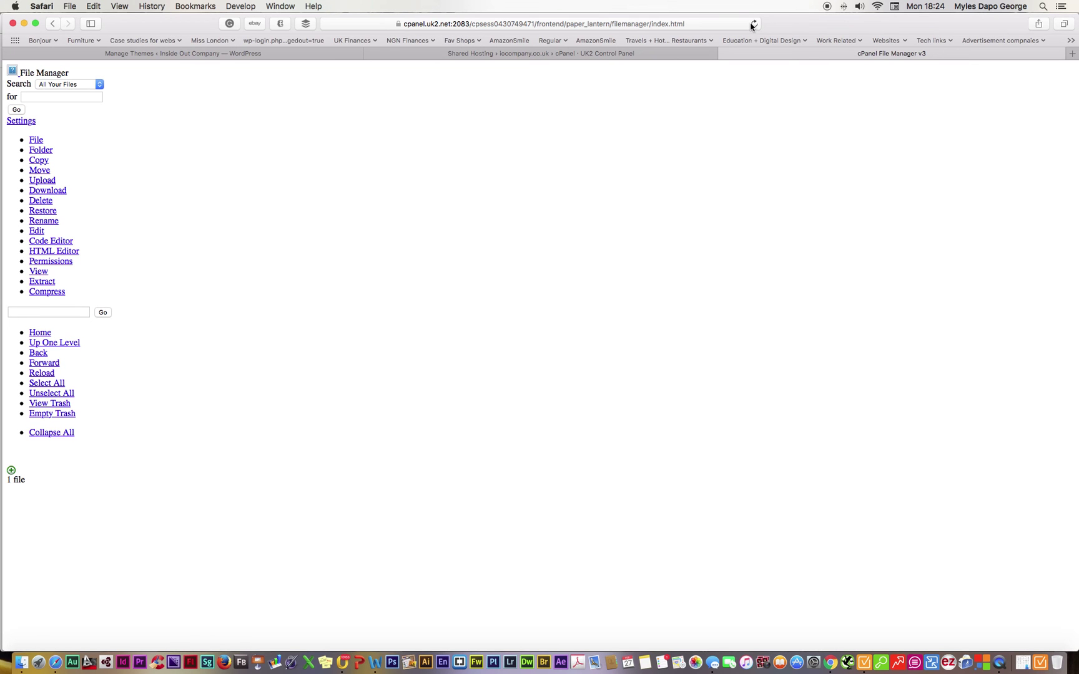
- Reload, then reopen public_html/wp-content/themes to confirm the TESSERACT folder is listed
{"action": "left_click", "coordinate": [754, 25]}
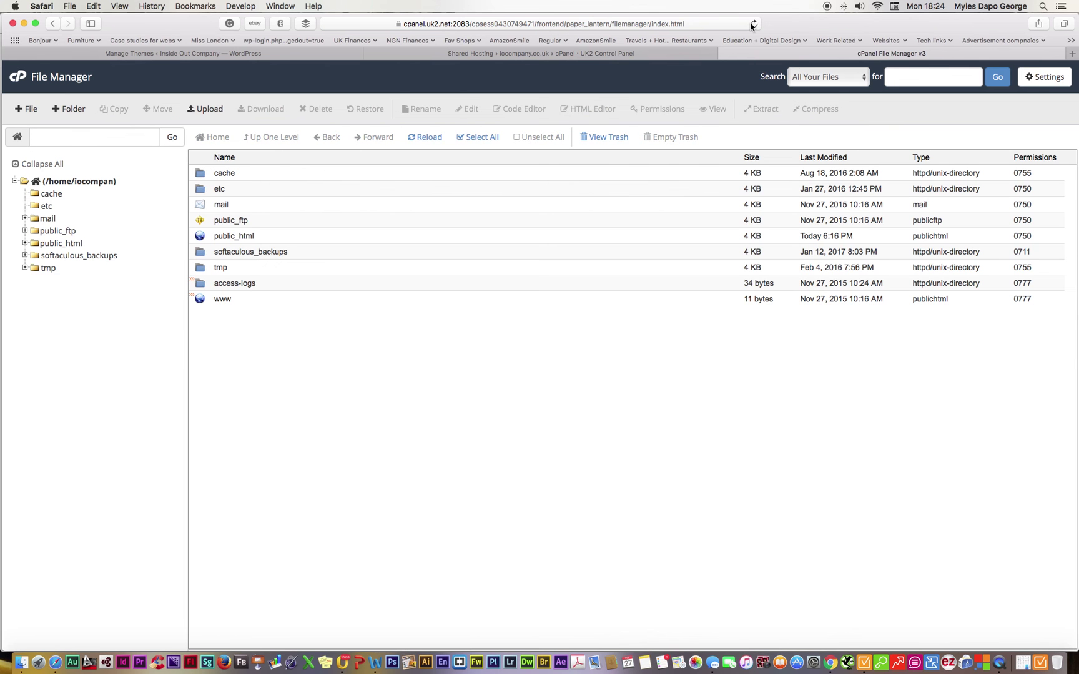
{"action": "left_click", "coordinate": [63, 243]}
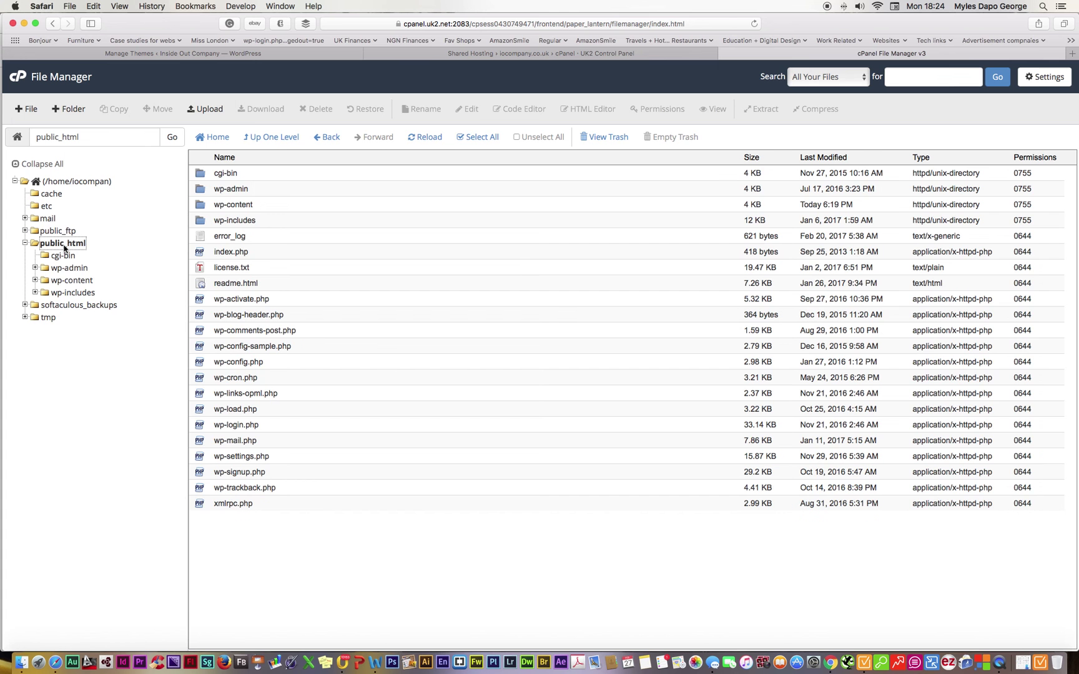
{"action": "left_click", "coordinate": [65, 280]}
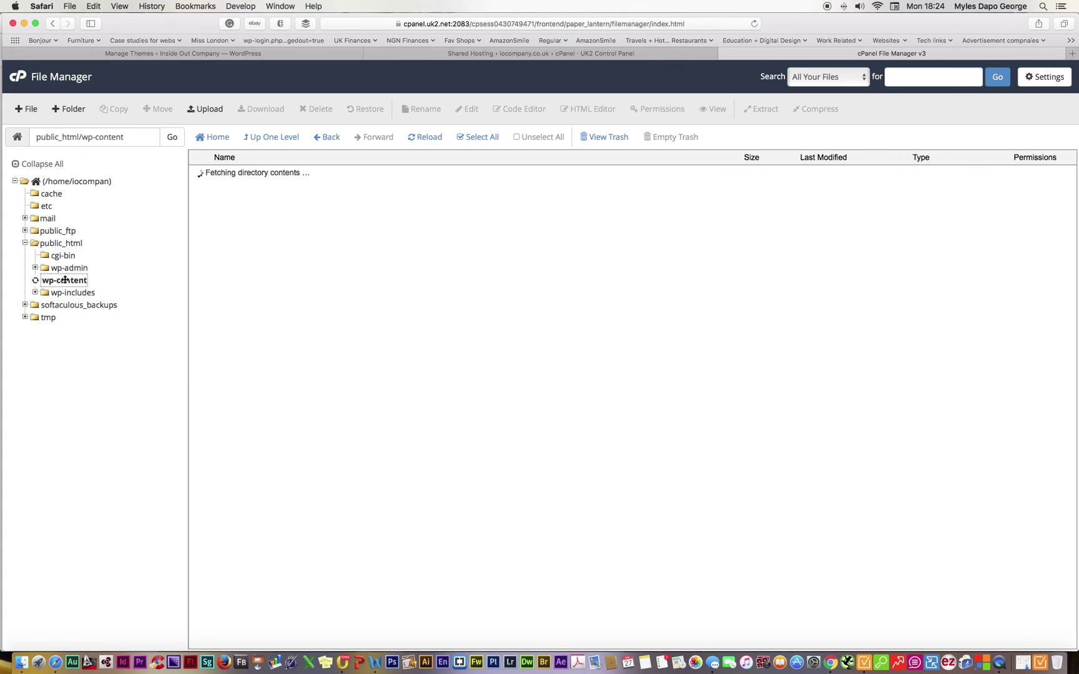
{"action": "left_click", "coordinate": [73, 318]}
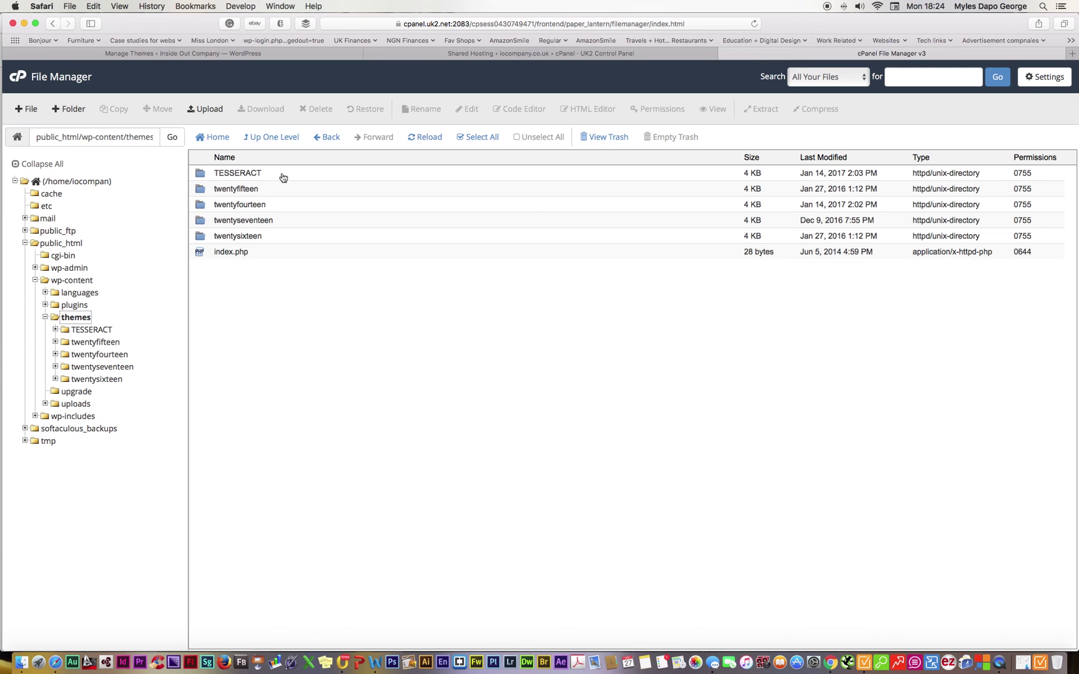
- Reload the WordPress Themes tab so it lists six themes including Tesseract, then bring up QuickTime Player
{"action": "left_click", "coordinate": [420, 54]}
{"action": "left_click", "coordinate": [349, 53]}
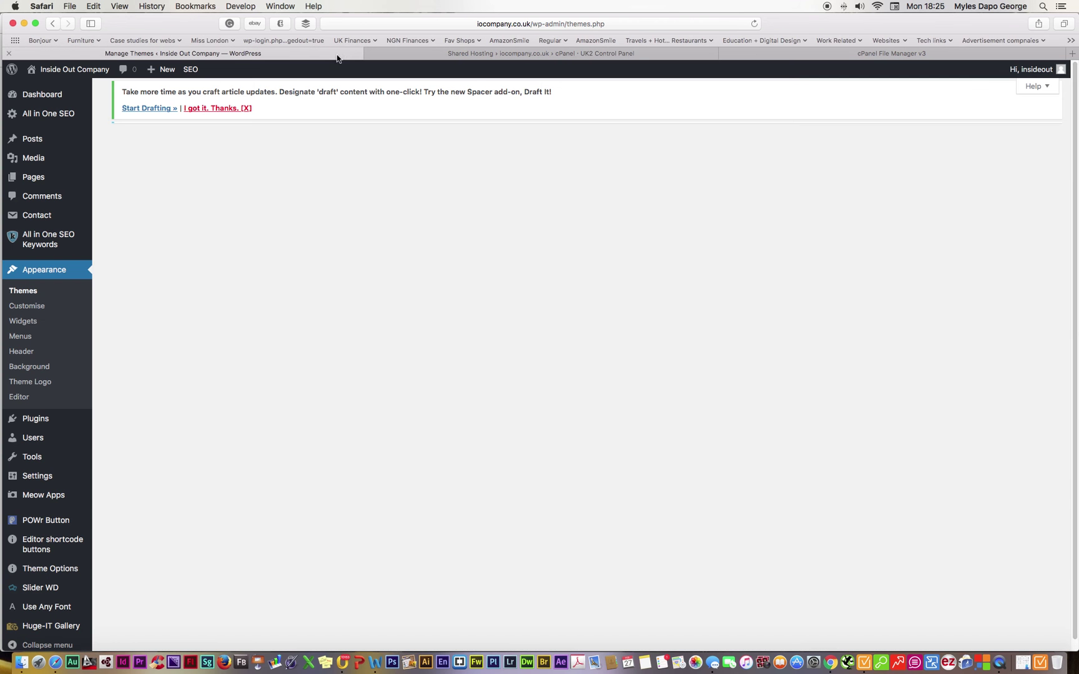
{"action": "left_click", "coordinate": [754, 24]}
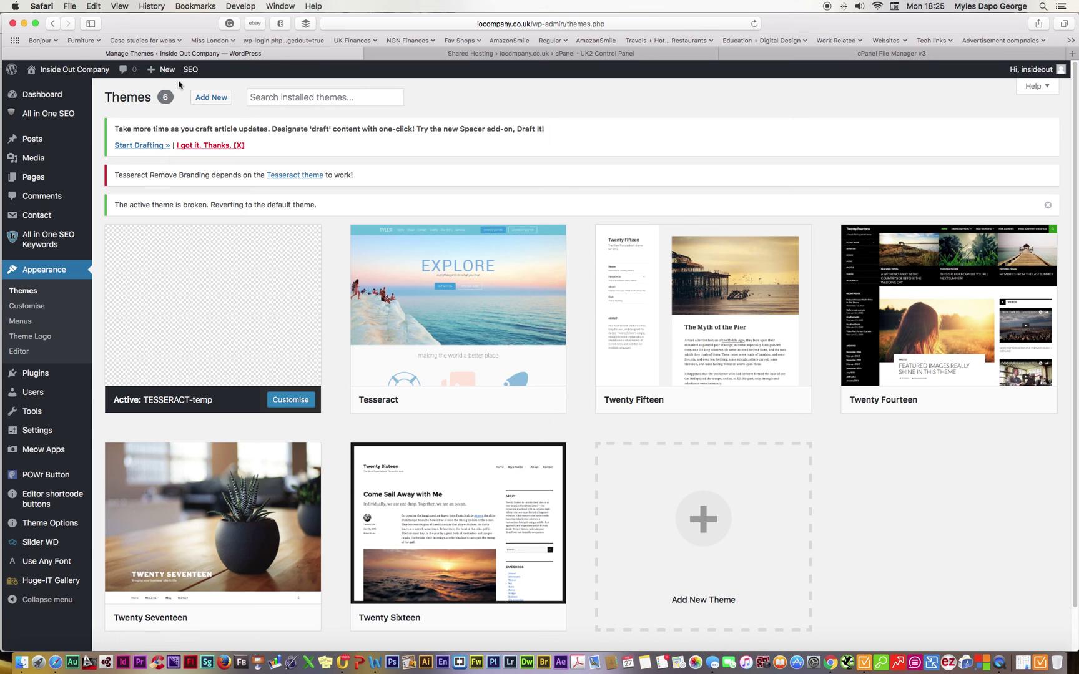
{"action": "mouse_move", "coordinate": [92, 140]}
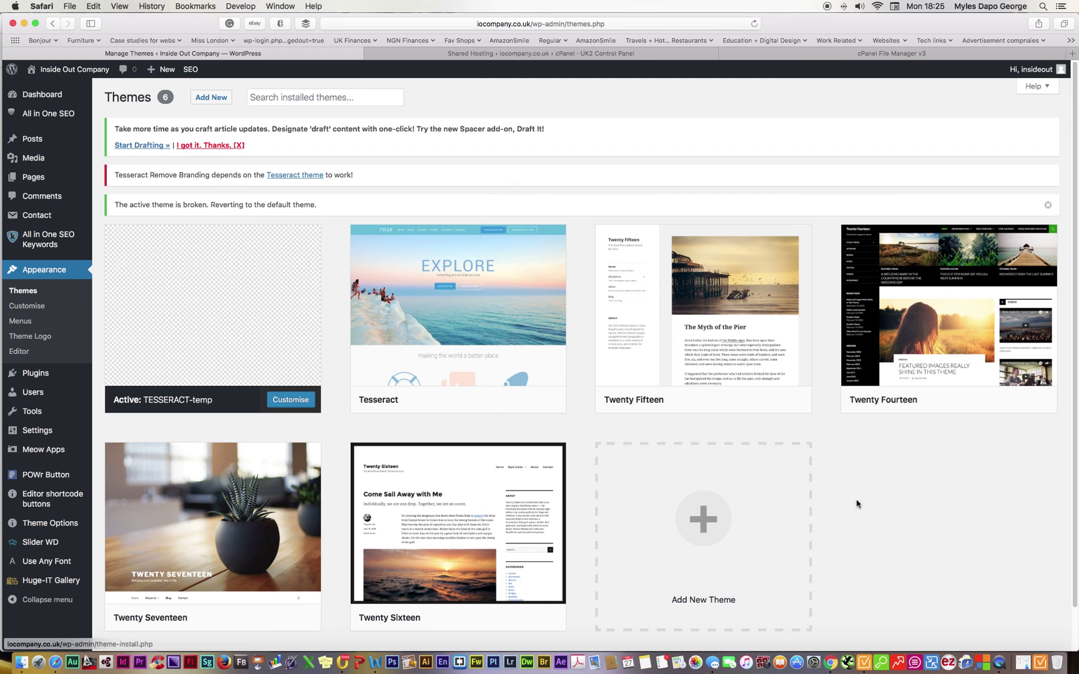
{"action": "left_click", "coordinate": [999, 665]}
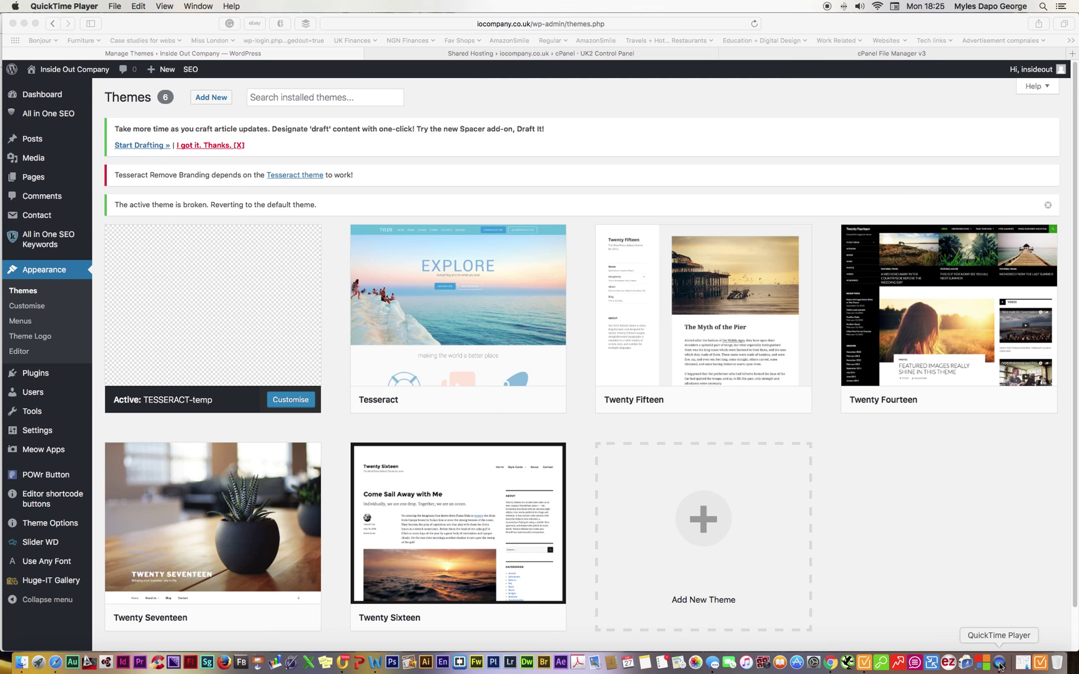